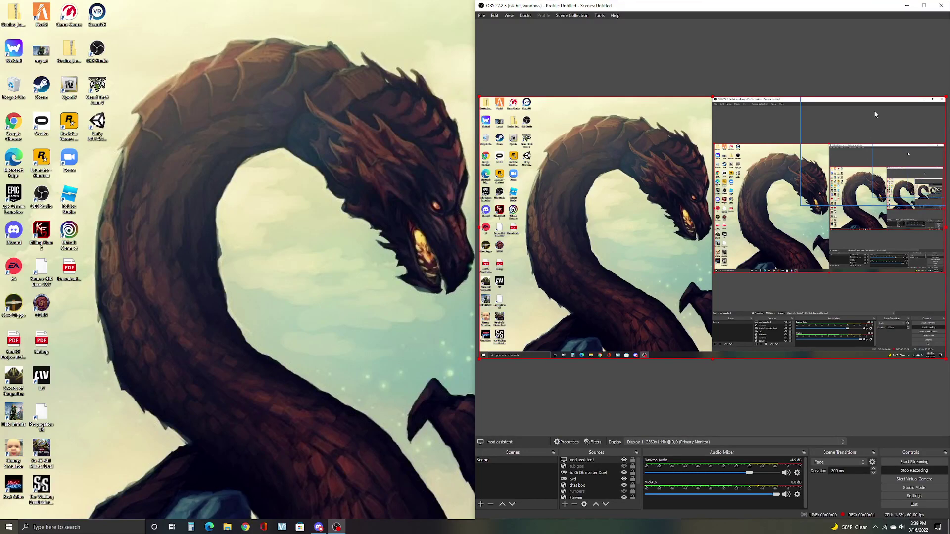
Step: Minimize the OBS Studio window so the desktop wallpaper and icons are fully visible
left_click(907, 6)
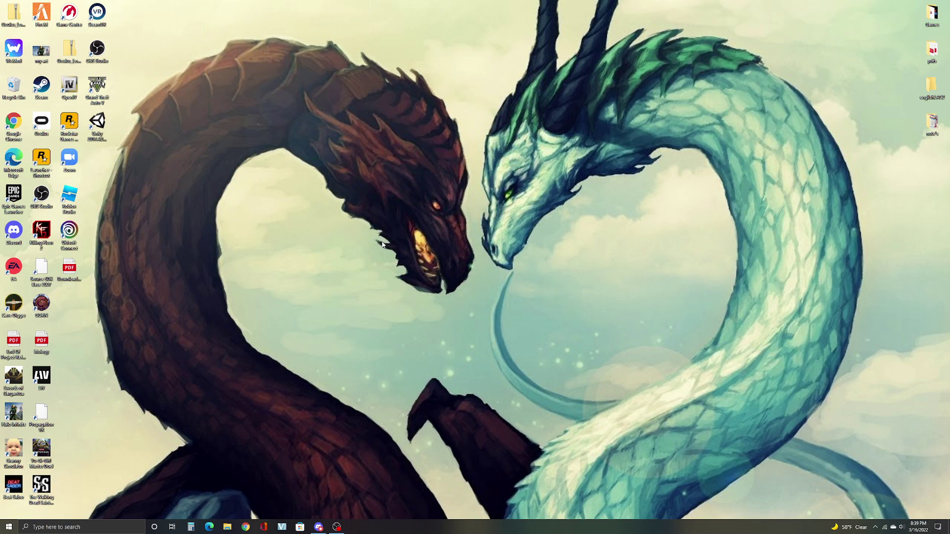
Step: Launch Mod Assistant from a Windows search for 'mod', then open its Options page after mods load
left_click(111, 526)
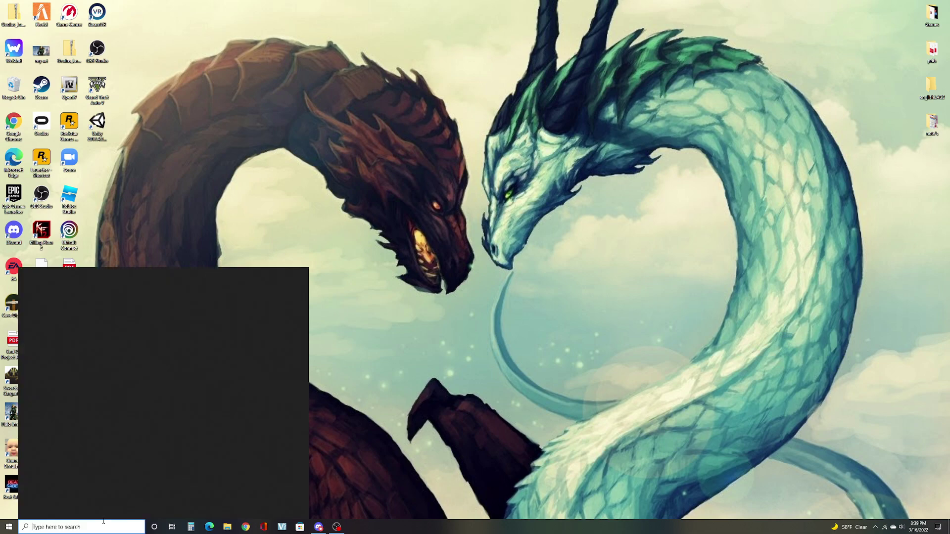
type("mod")
key("Return")
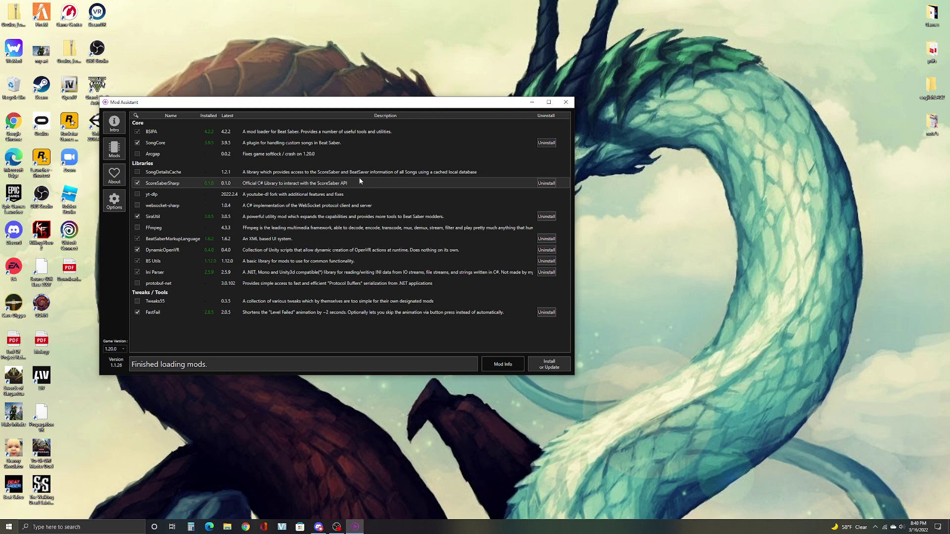
left_click(117, 202)
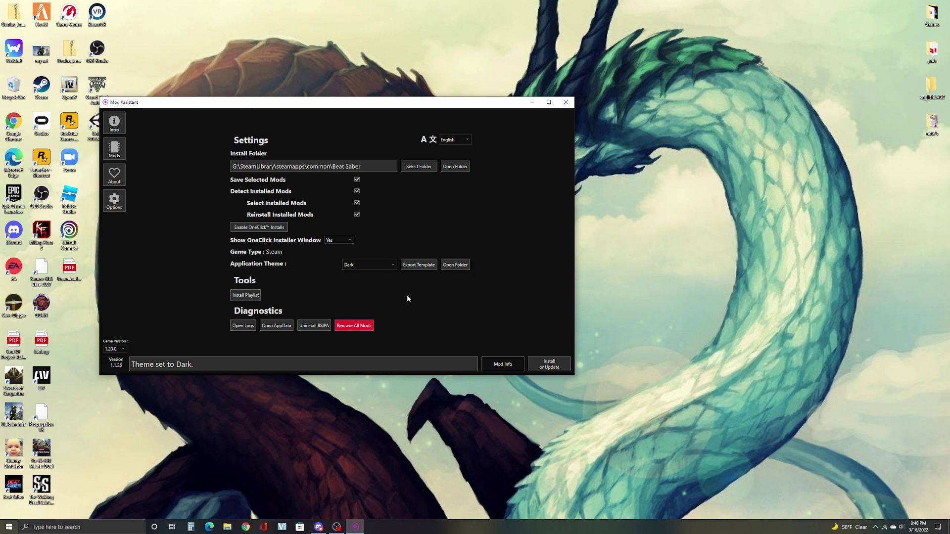
left_click(875, 527)
Step: Open Steam's library from the tray and go to the Beat Saber page
right_click(859, 513)
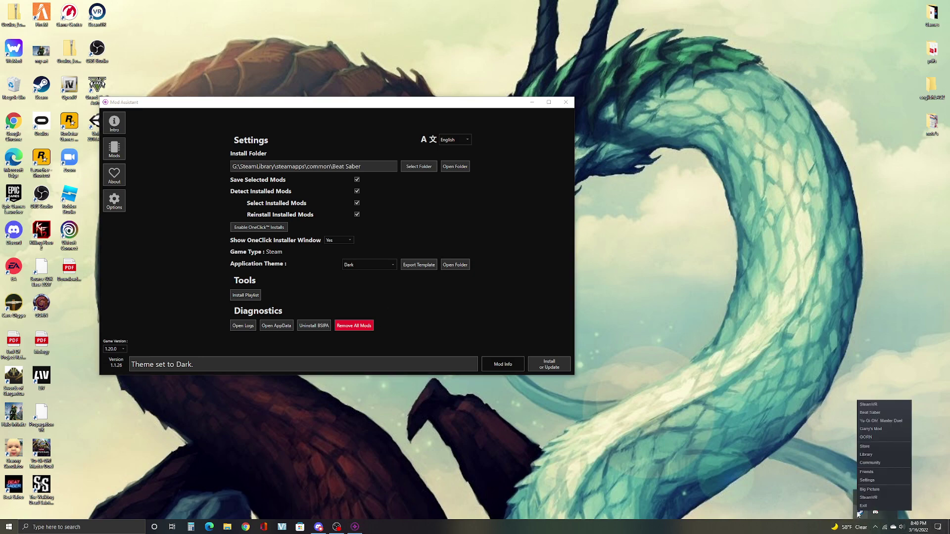
left_click(883, 452)
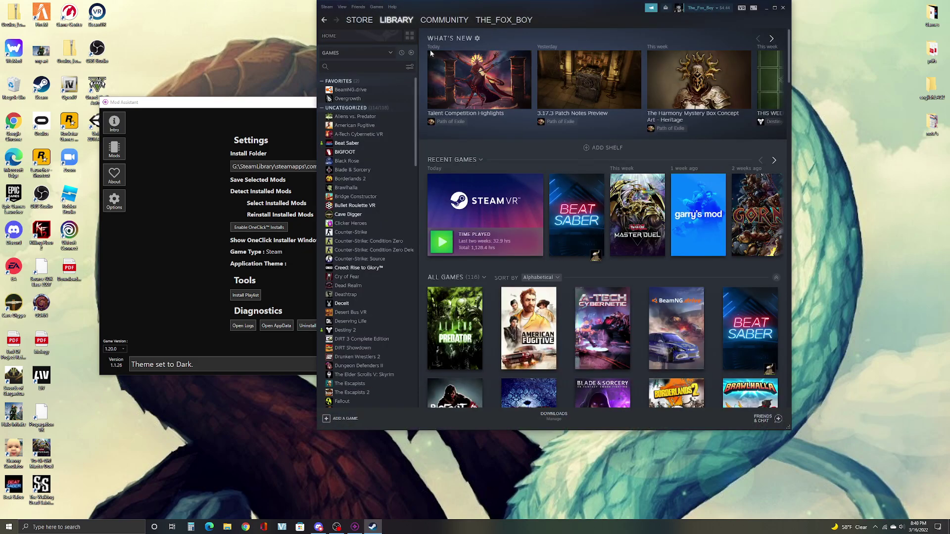
left_click(559, 188)
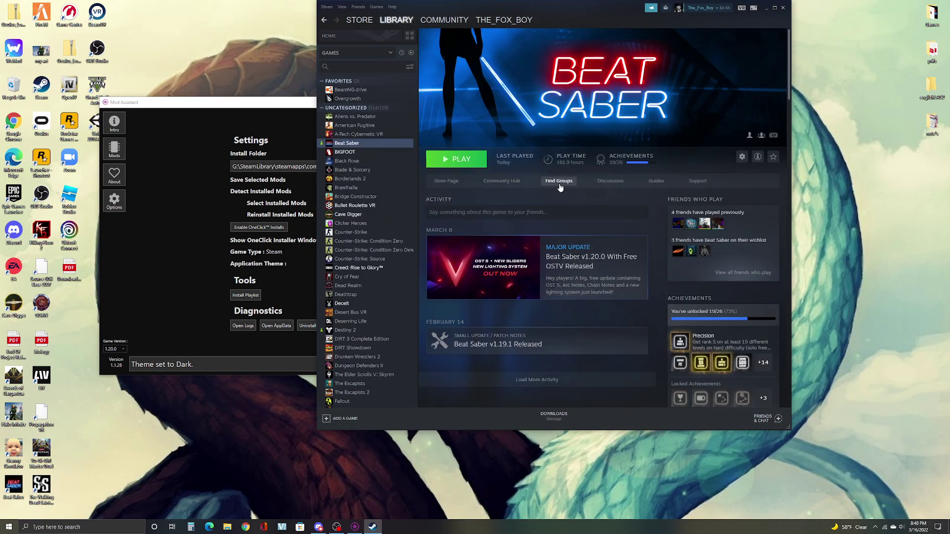
Step: Review Beat Saber's Local Files properties, then close the Properties window
right_click(351, 144)
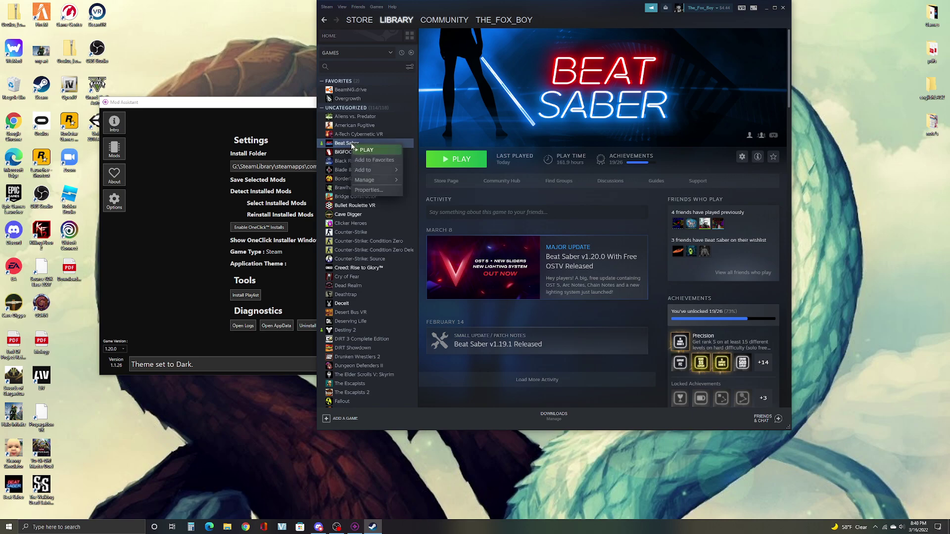
left_click(366, 190)
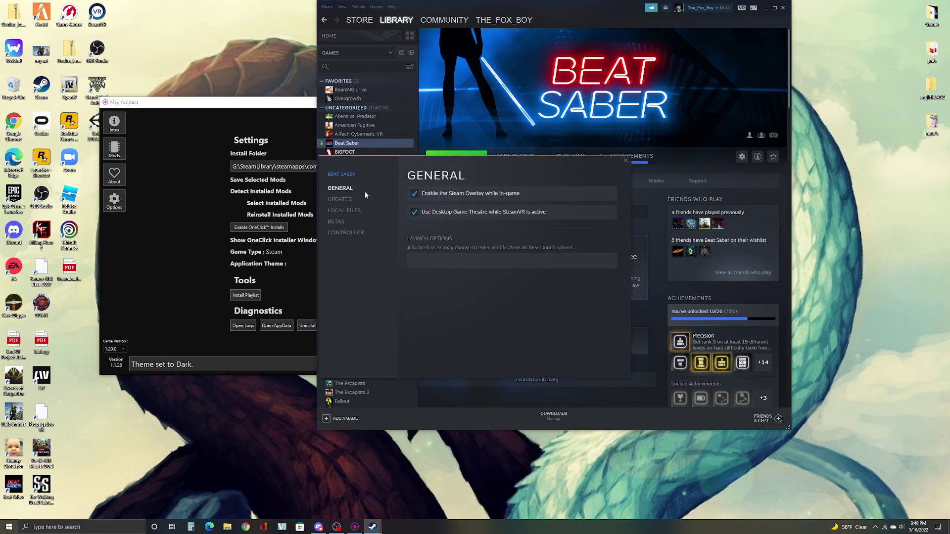
left_click(345, 211)
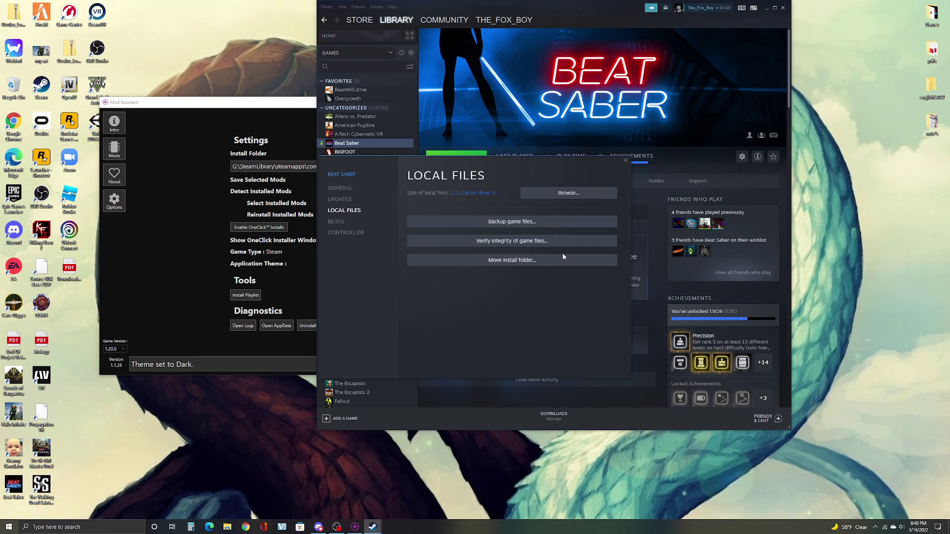
left_click(661, 310)
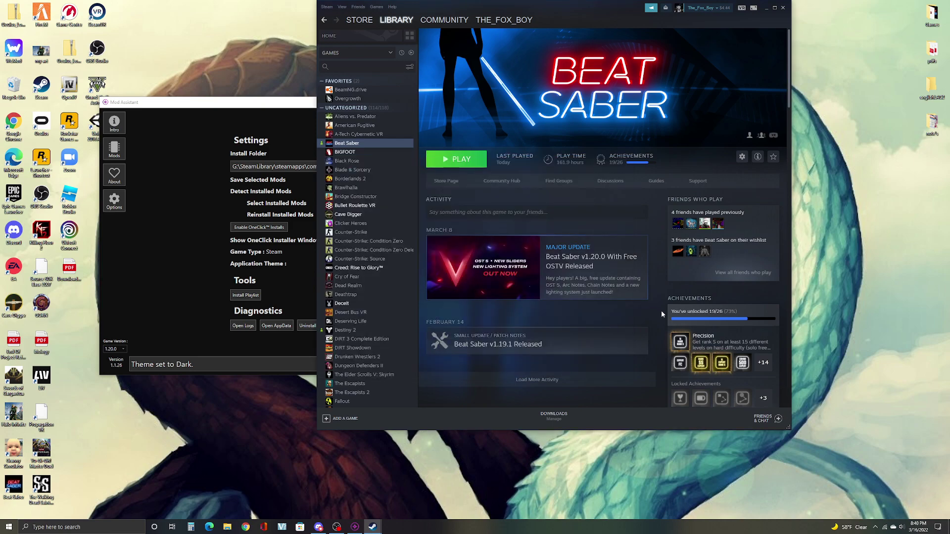
Step: Show Mod Assistant's Mods list for game version 1.20.0, briefly checking Steam's Beat Saber page
left_click(209, 131)
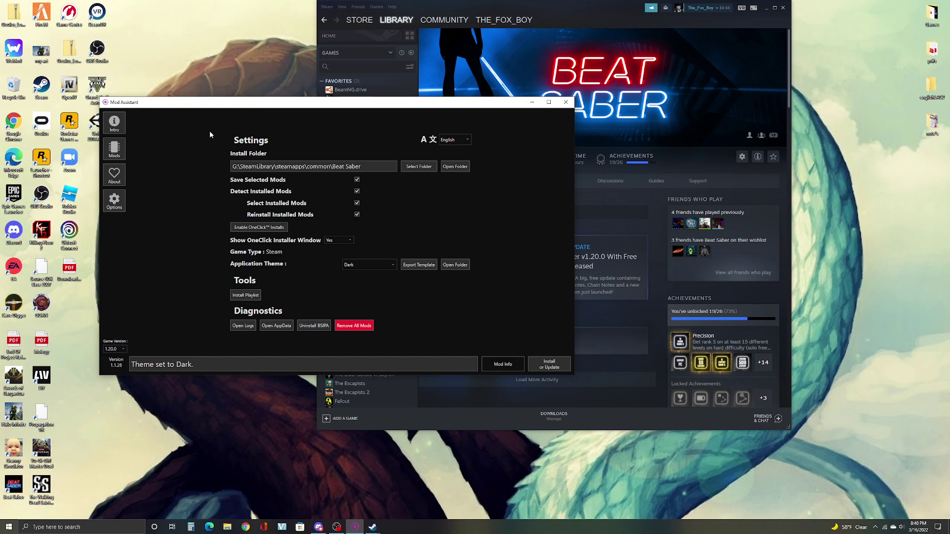
left_click(115, 150)
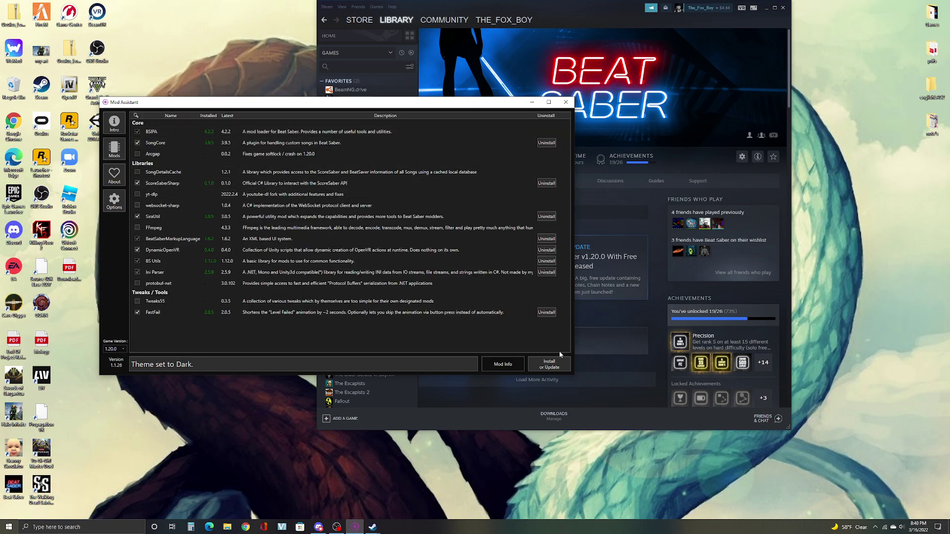
left_click(671, 295)
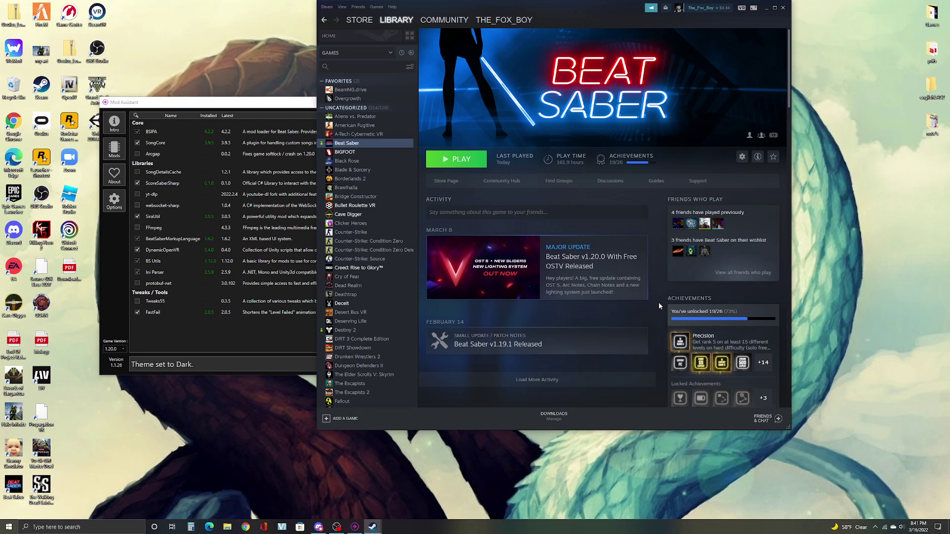
left_click(172, 334)
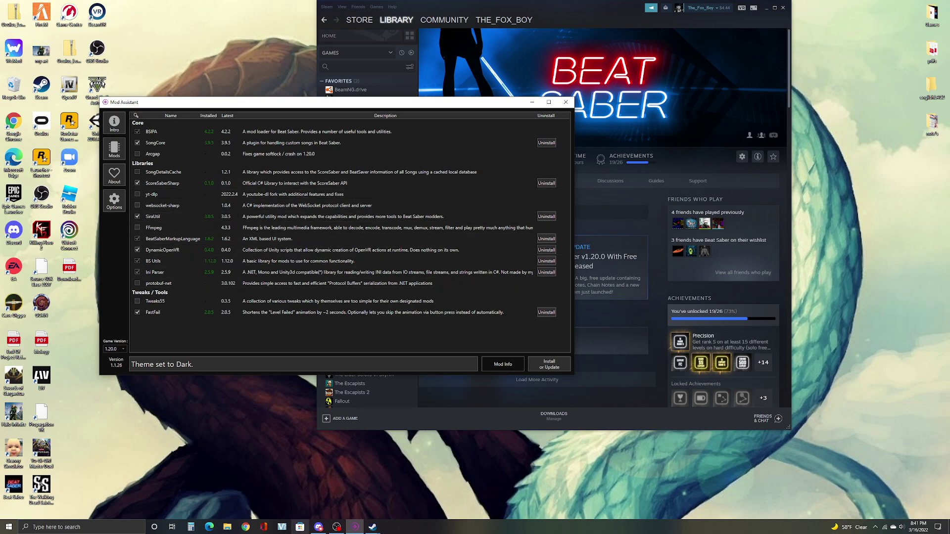
Step: Maximize Discord and switch to the Beat Saber Modding server's multi-chat channel
left_click(319, 527)
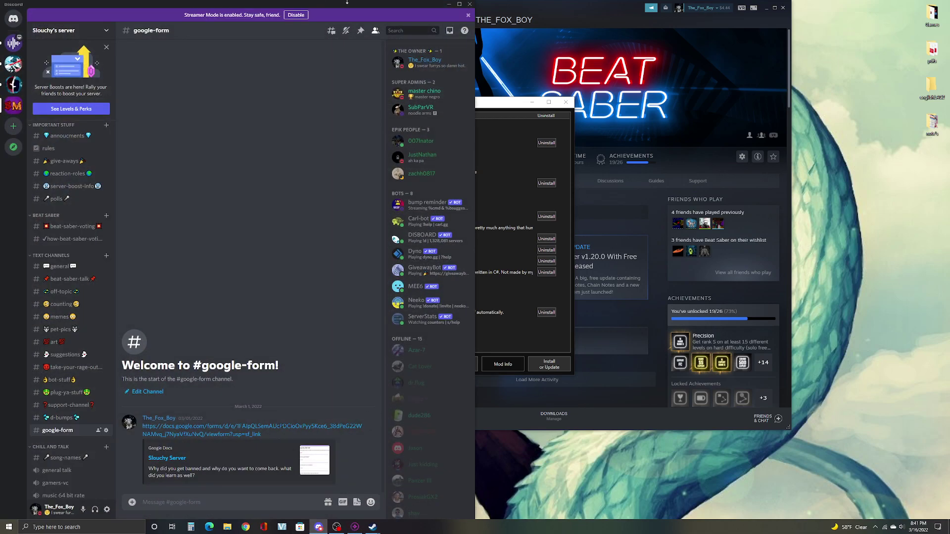
left_click_drag(346, 2, 516, 5)
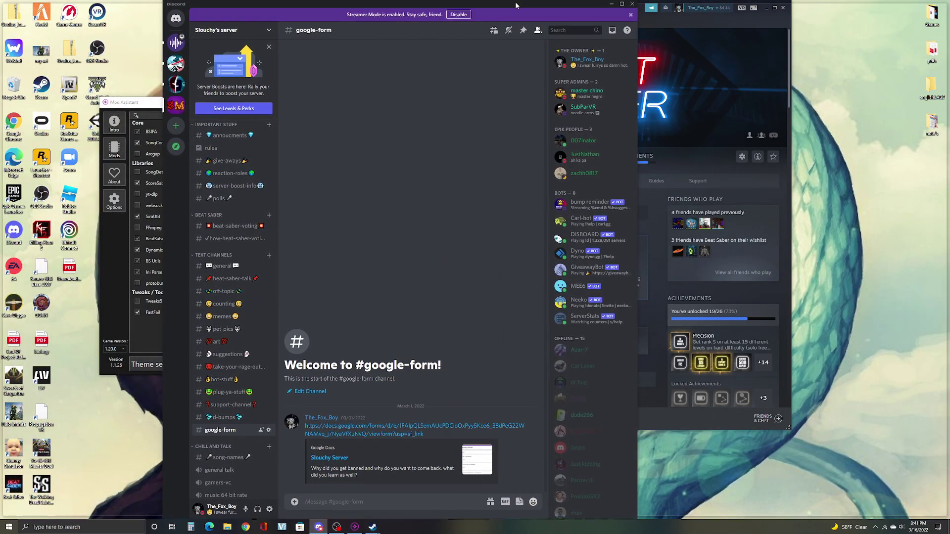
double_click(515, 5)
left_click(15, 42)
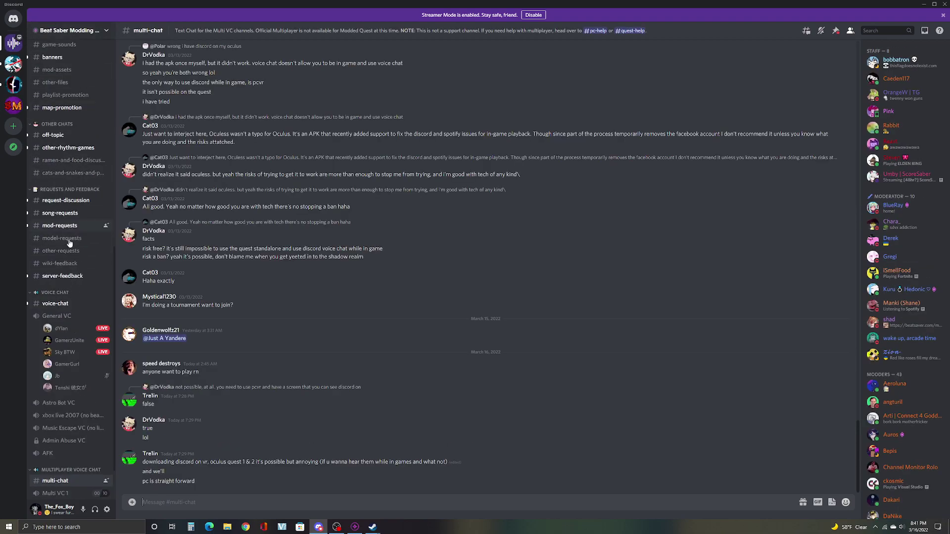
scroll(69, 242, "up", 4)
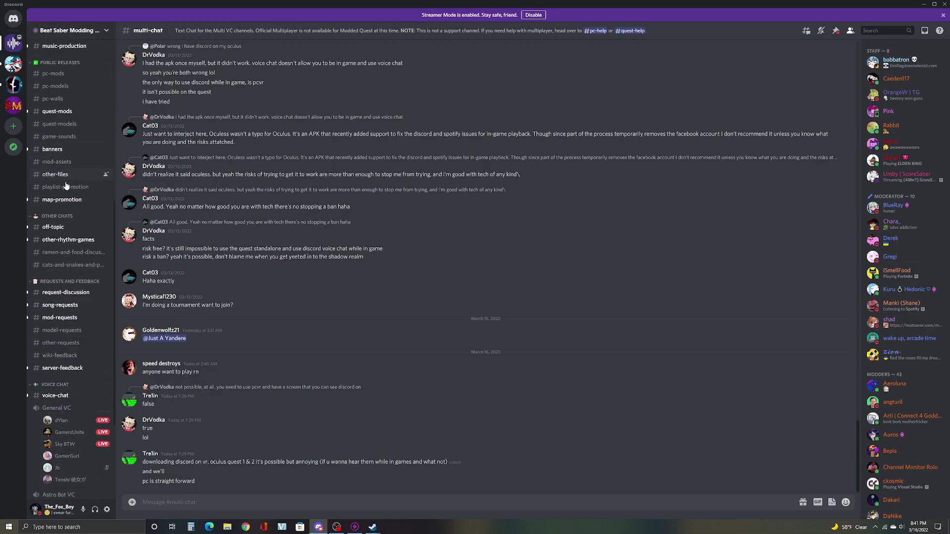
scroll(74, 296, "up", 2)
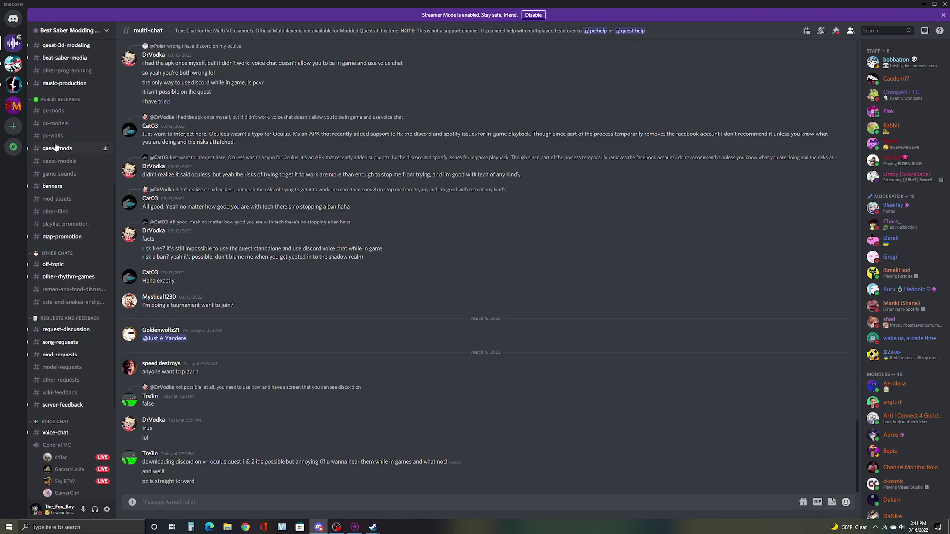
Step: Open #pc-mods and scroll back to posts like Small Menu v1.2.0 and UITweaks v3.0.6
left_click(58, 111)
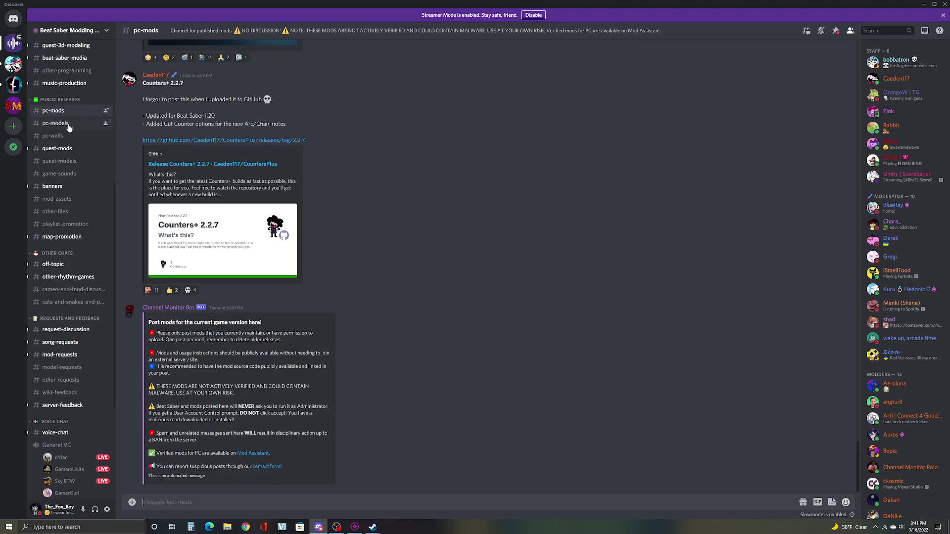
scroll(390, 340, "up", 2)
scroll(390, 340, "up", 5)
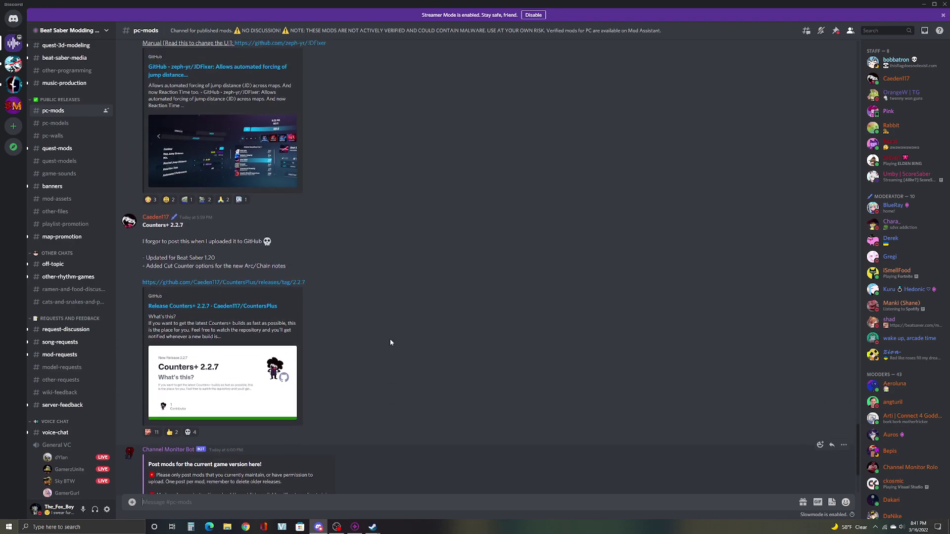
scroll(391, 342, "up", 8)
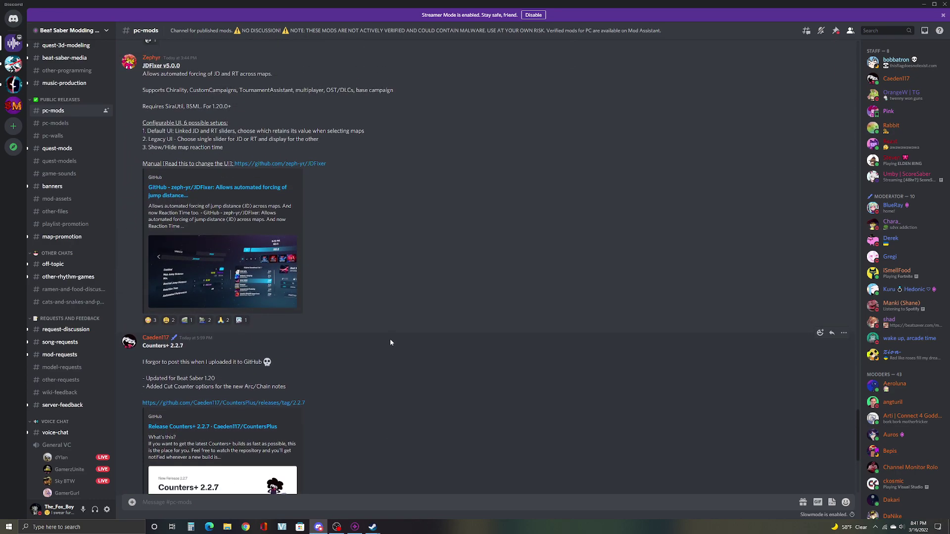
scroll(390, 340, "up", 5)
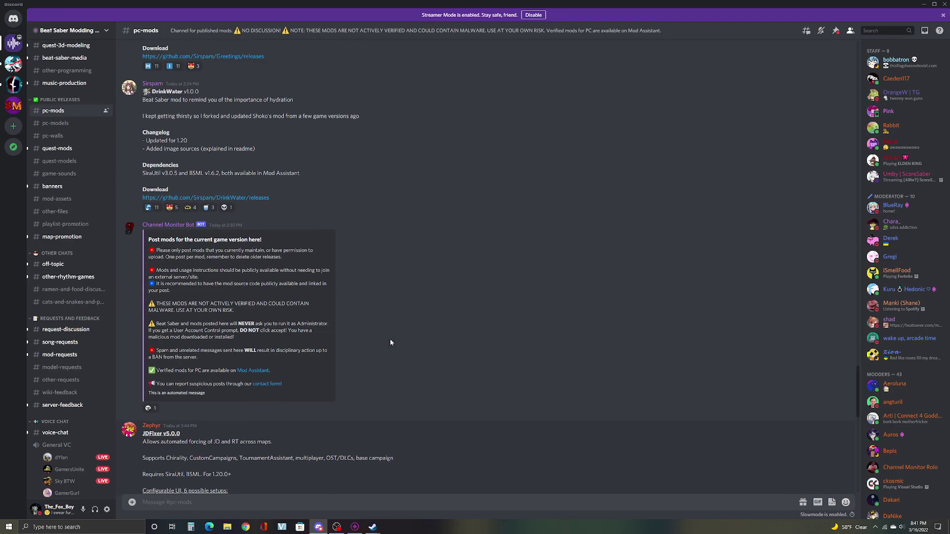
scroll(390, 342, "up", 4)
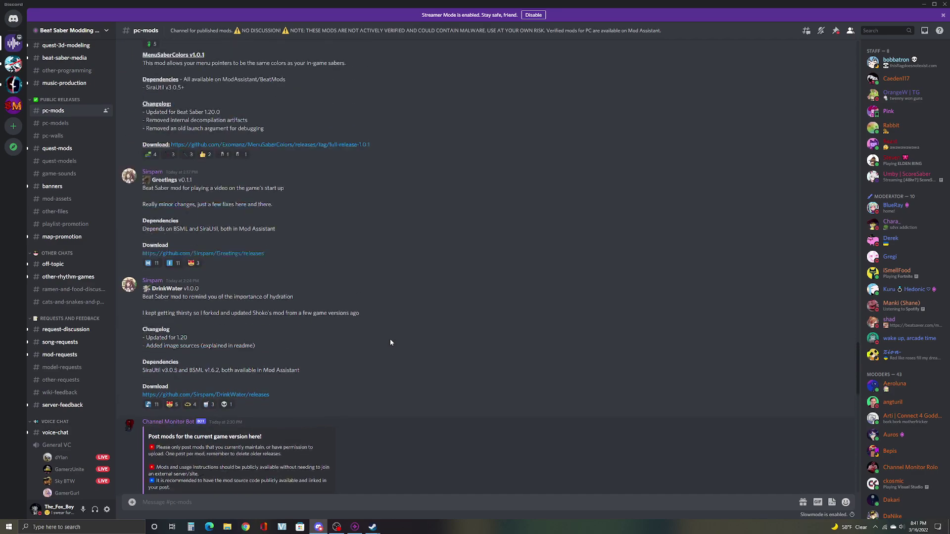
scroll(390, 342, "up", 4)
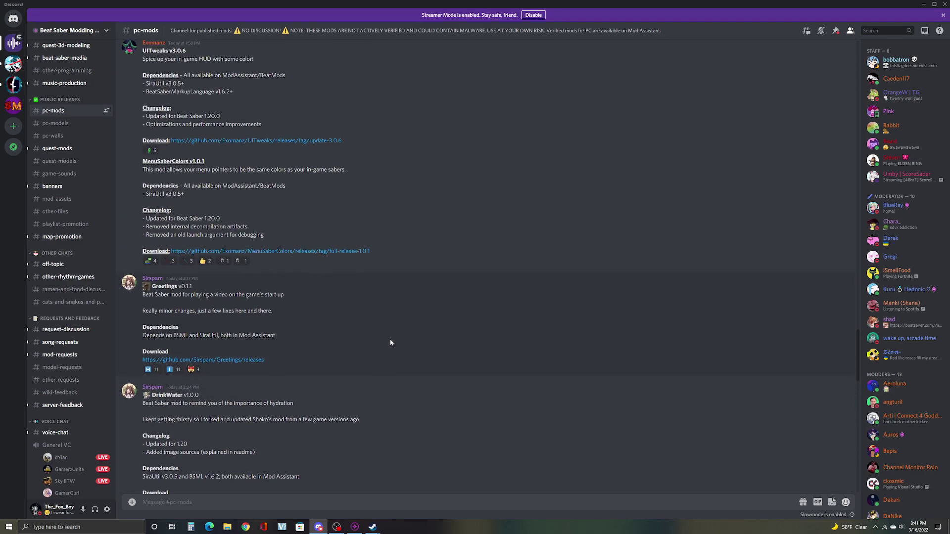
scroll(390, 342, "up", 5)
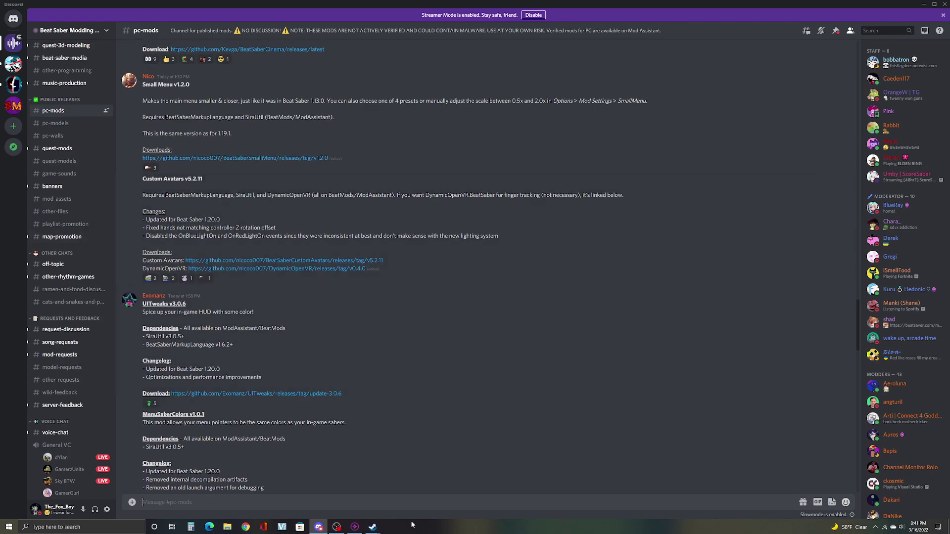
Step: Minimize Mod Assistant, scroll to the Custom Avatars v5.2.11 release assets, then close the Edge tab
left_click(355, 527)
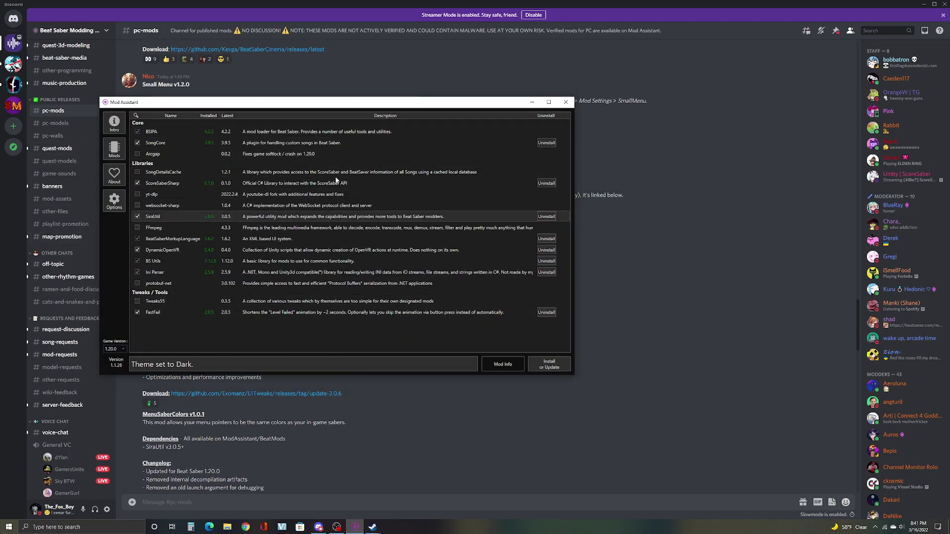
left_click(532, 102)
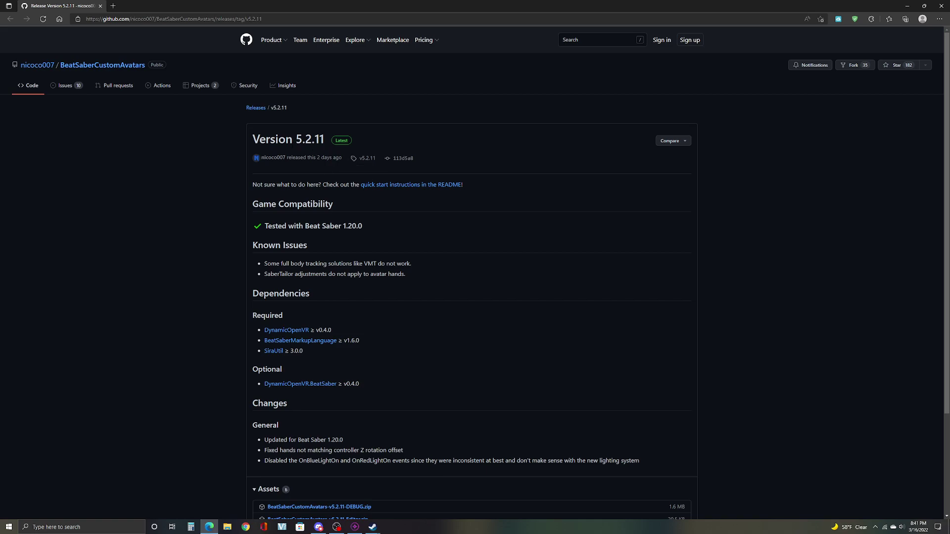
scroll(475, 273, "down", 2)
scroll(353, 188, "down", 1)
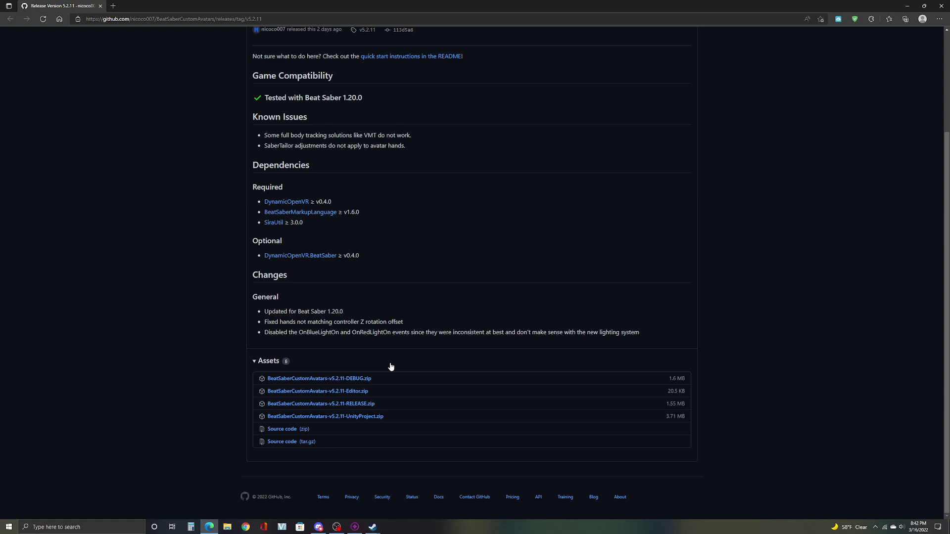
left_click(100, 6)
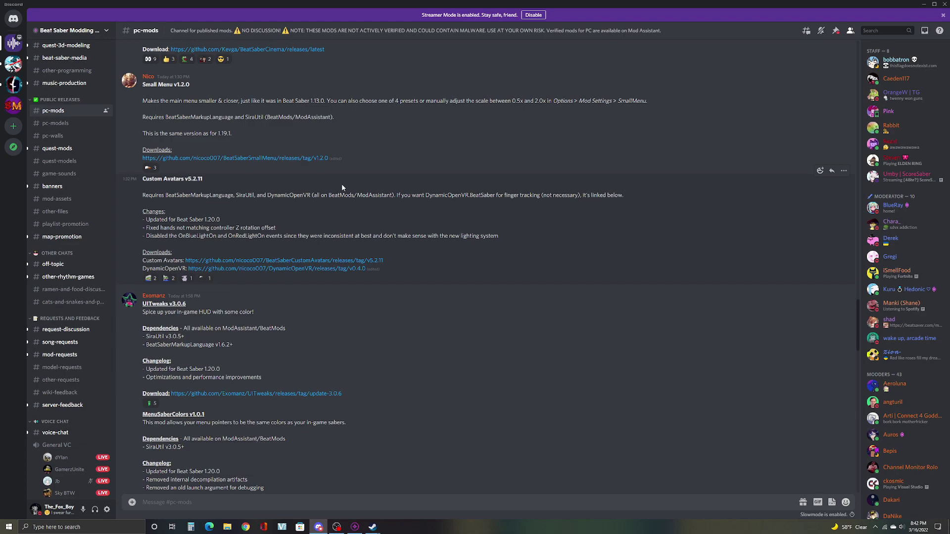
Step: Scroll up to the SaberTailor v3.5.0 post and open its latest-release GitHub link
scroll(343, 187, "up", 3)
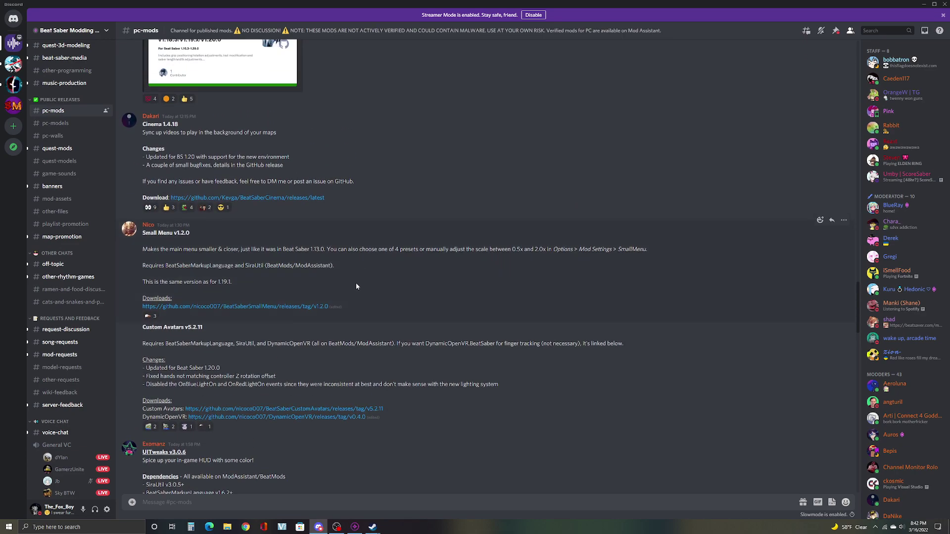
scroll(357, 287, "up", 5)
scroll(356, 289, "up", 2)
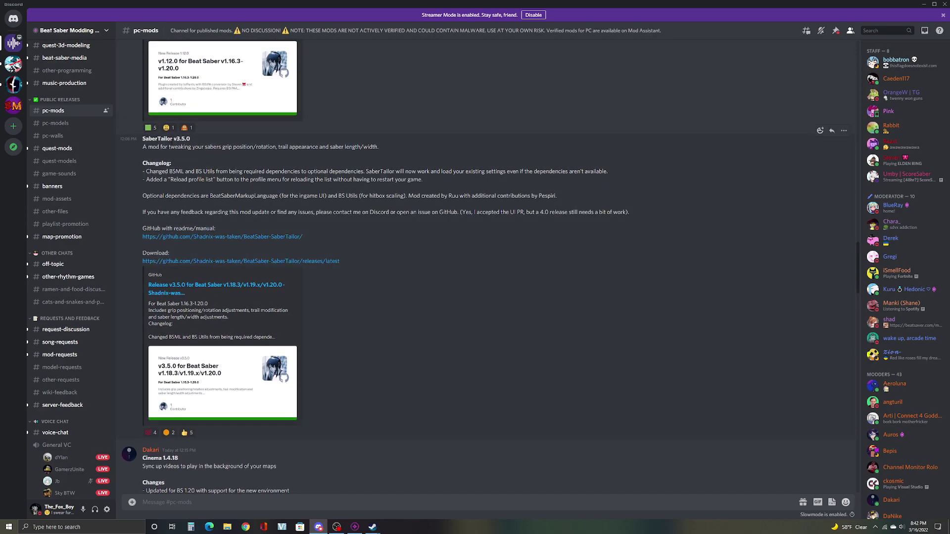
left_click(278, 261)
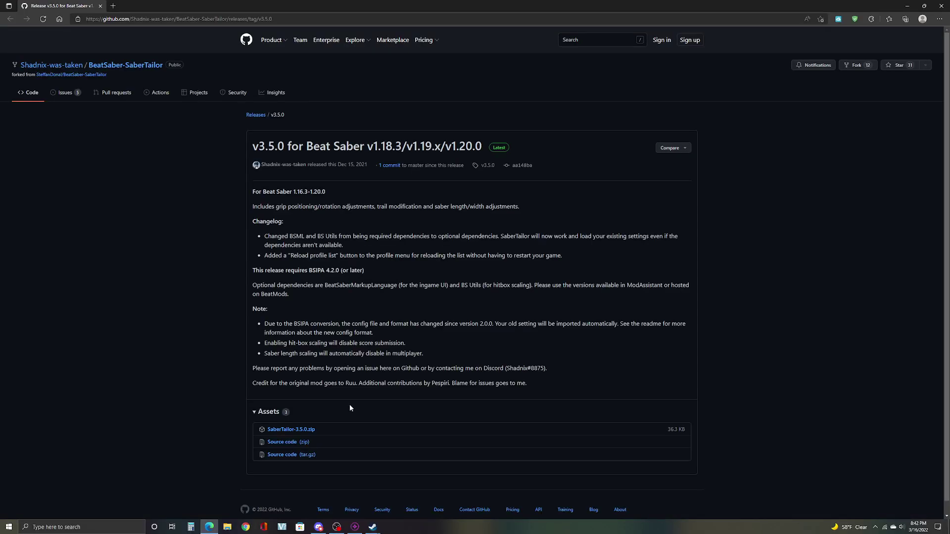
Step: Download SaberTailor-3.5.0.zip and show it in the Downloads folder
left_click(287, 431)
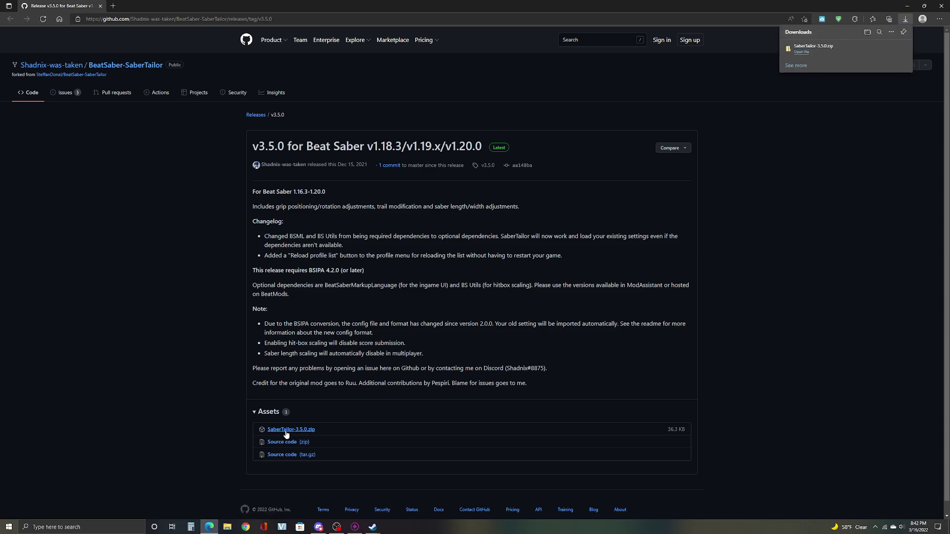
left_click(885, 48)
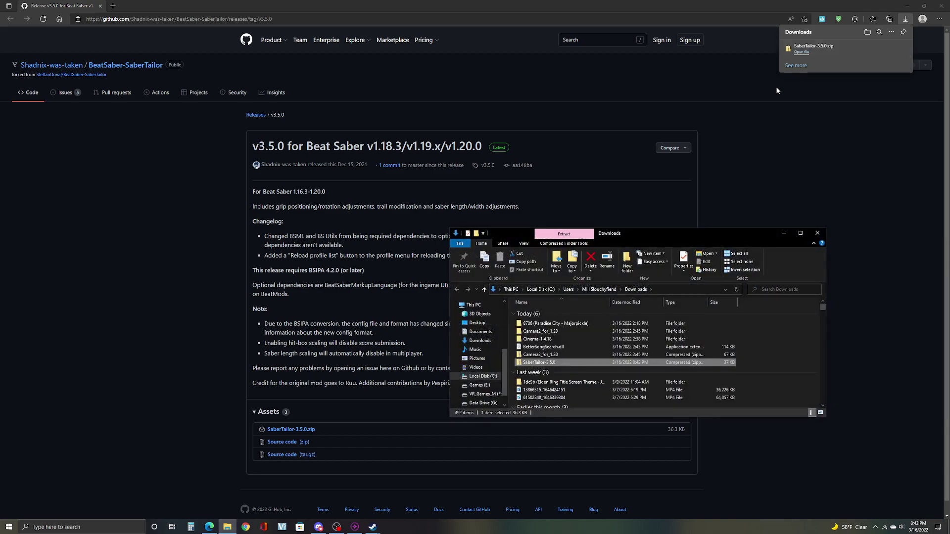
Step: Extract all of SaberTailor-3.5.0.zip into a SaberTailor-3.5.0 folder
left_click(564, 243)
left_click(597, 261)
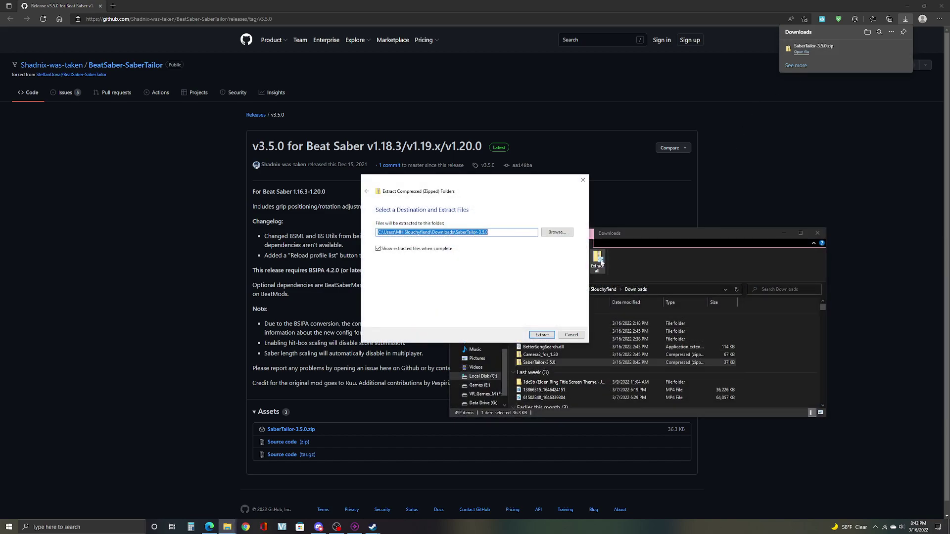
left_click(542, 336)
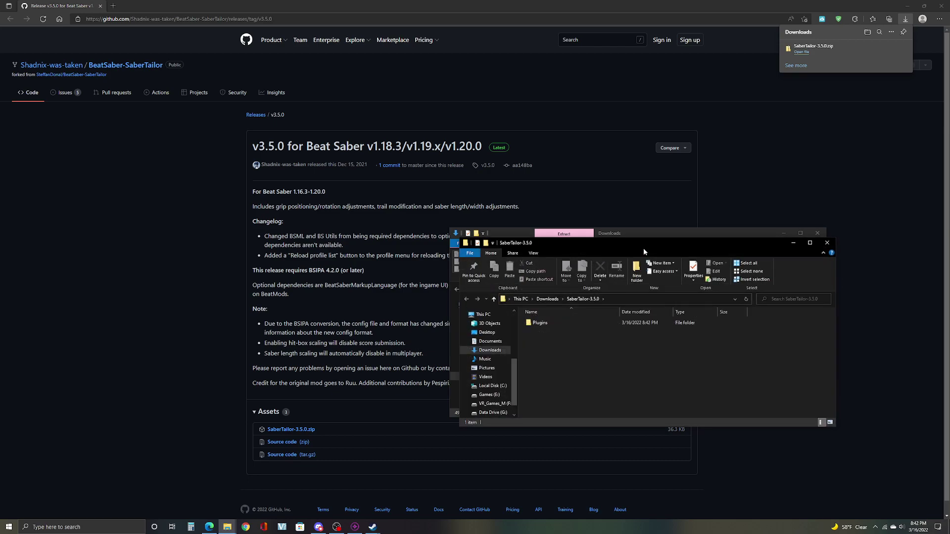
Step: Copy SaberTailor.dll from the extracted Plugins folder, then close that window
double_click(539, 322)
right_click(555, 324)
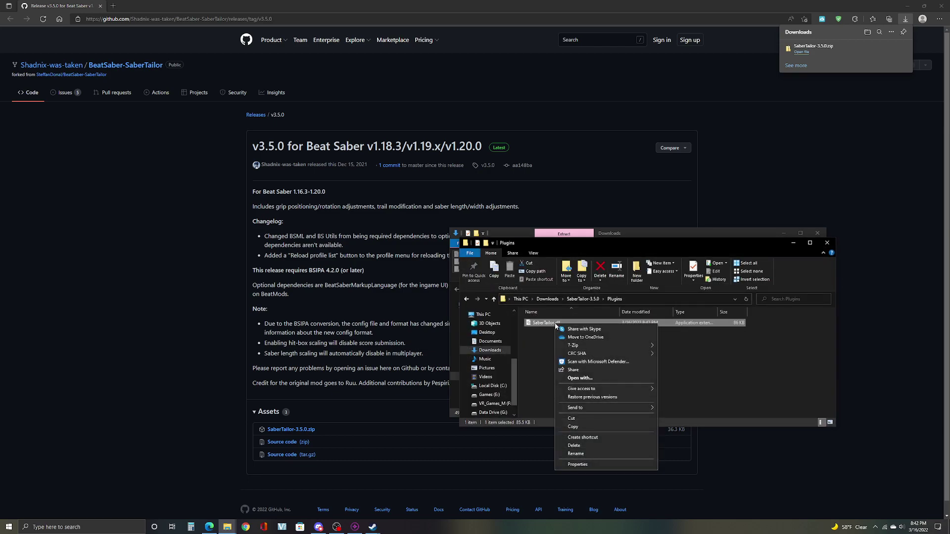
left_click(578, 427)
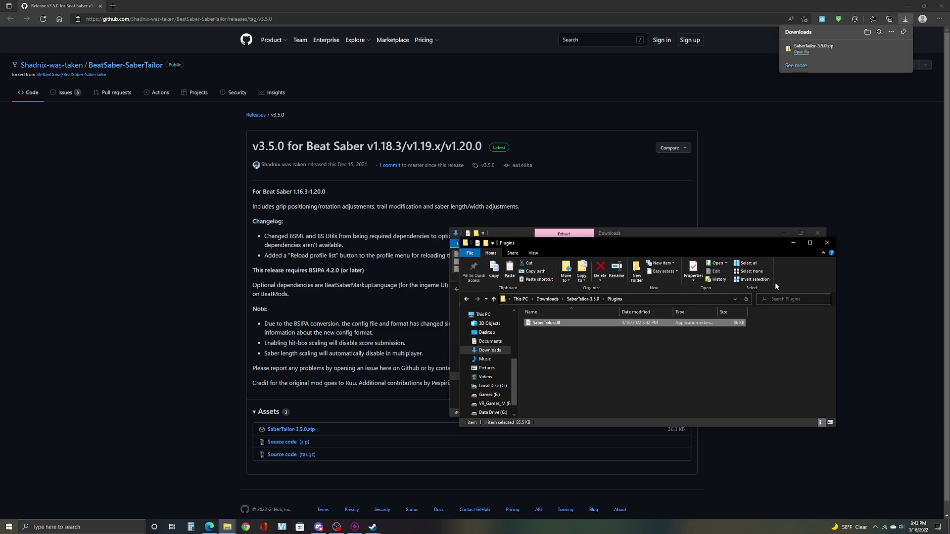
left_click(825, 243)
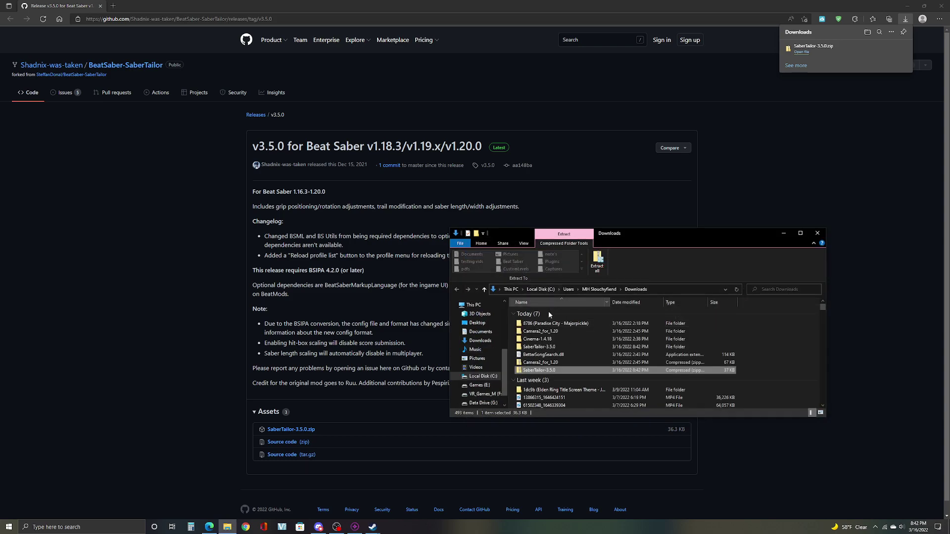
Step: Delete the downloaded SaberTailor zip, leaving the extracted SaberTailor-3.5.0 folder
right_click(545, 374)
left_click(565, 350)
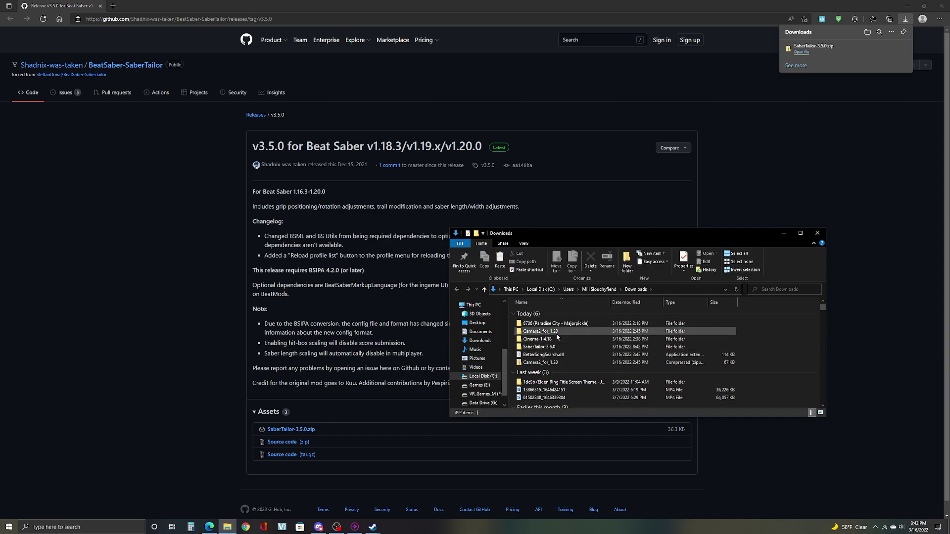
left_click(542, 348)
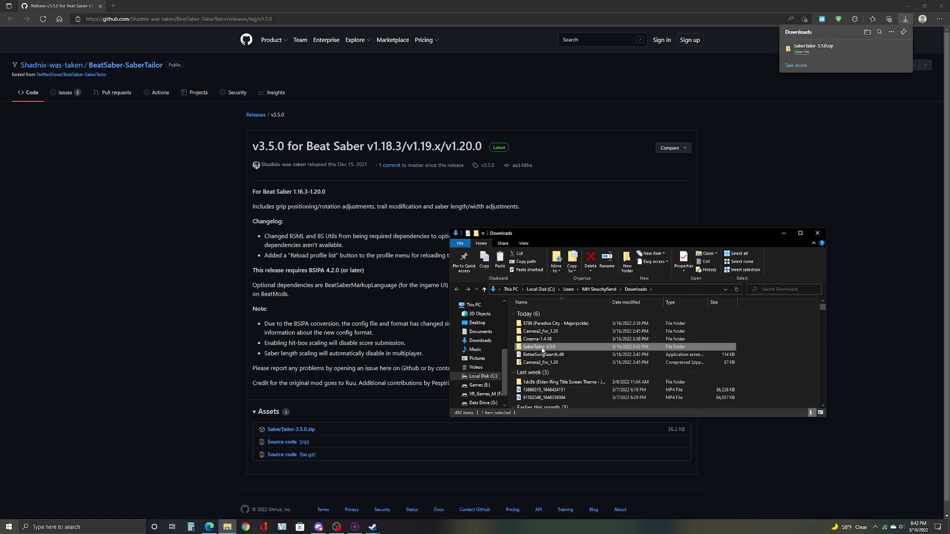
Step: Paste SaberTailor.dll into the Beat Saber Plugins folder
scroll(482, 379, "up", 2)
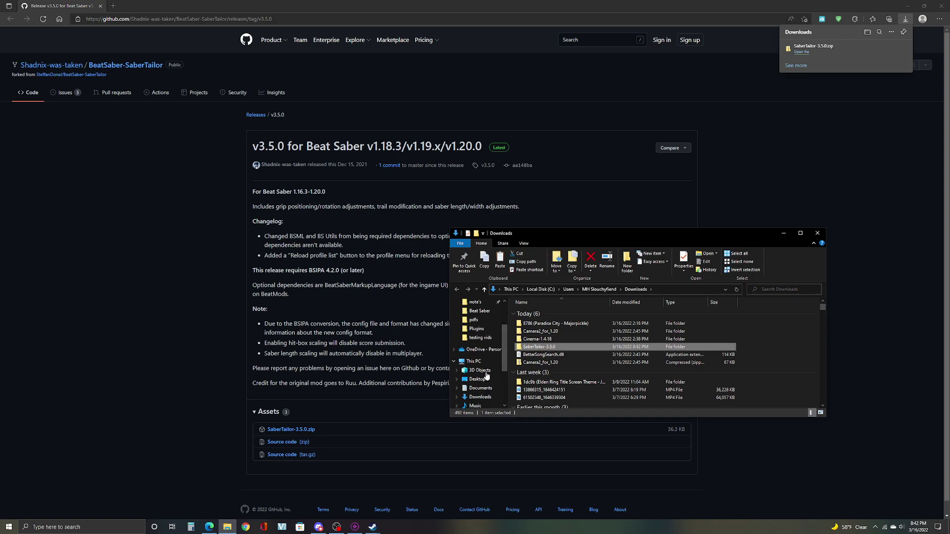
scroll(488, 346, "up", 1)
left_click(487, 339)
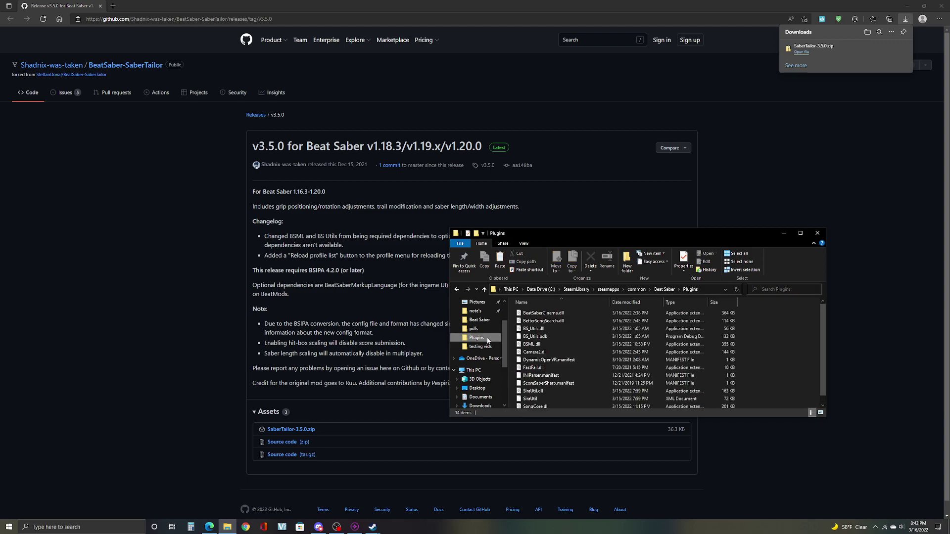
right_click(761, 338)
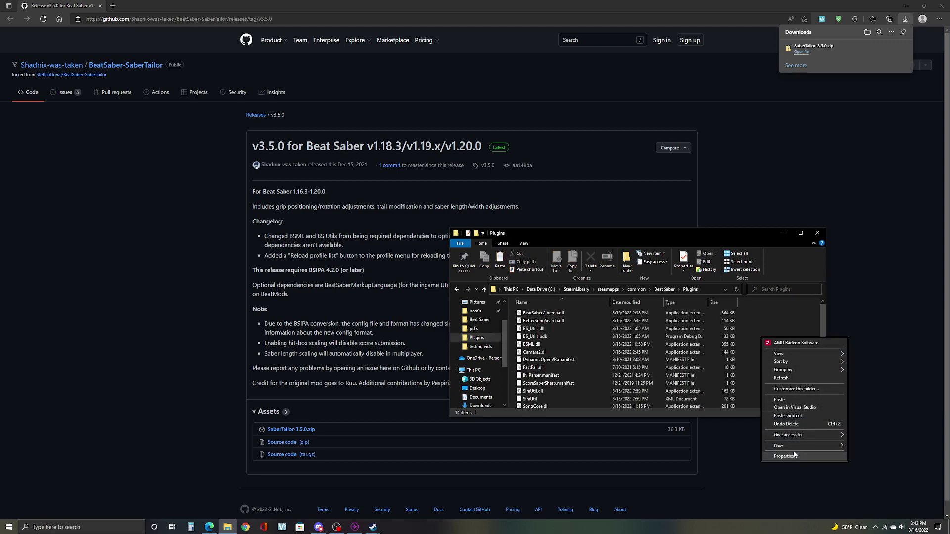
left_click(789, 399)
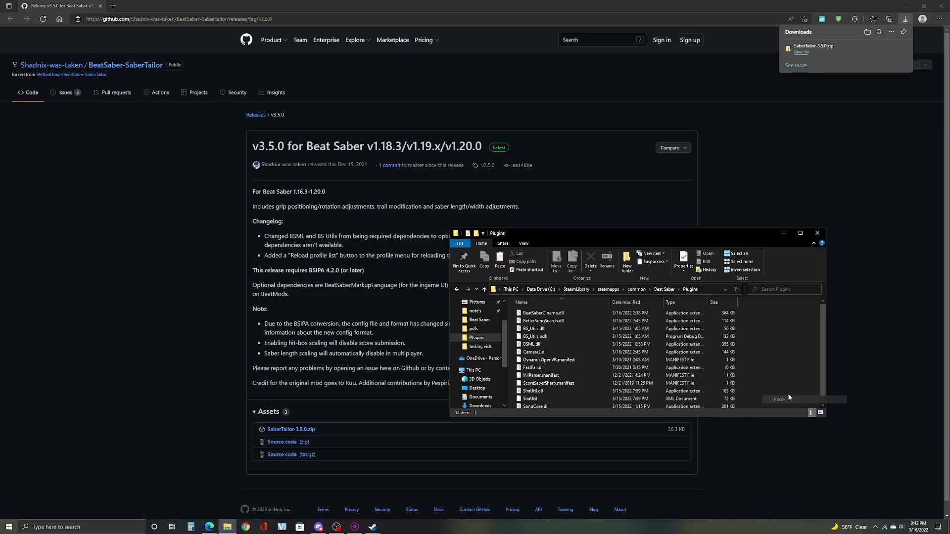
Step: Launch Beat Saber from its Steam library page to test the installed mods
left_click(754, 378)
left_click(784, 233)
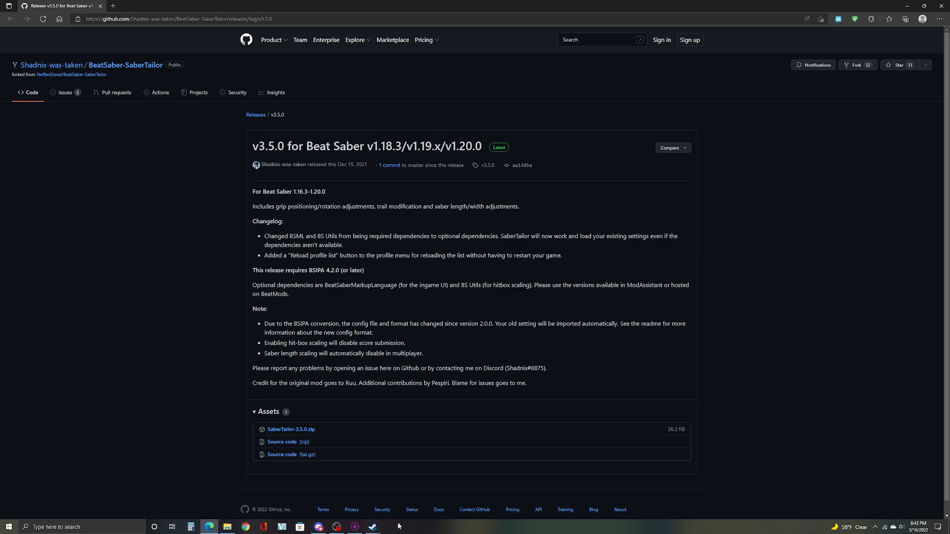
mouse_move(372, 527)
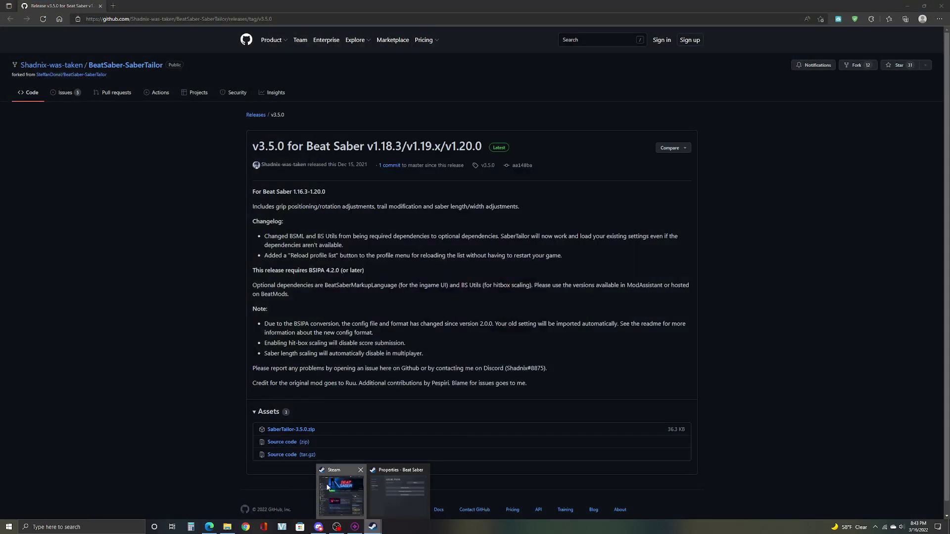
left_click(327, 487)
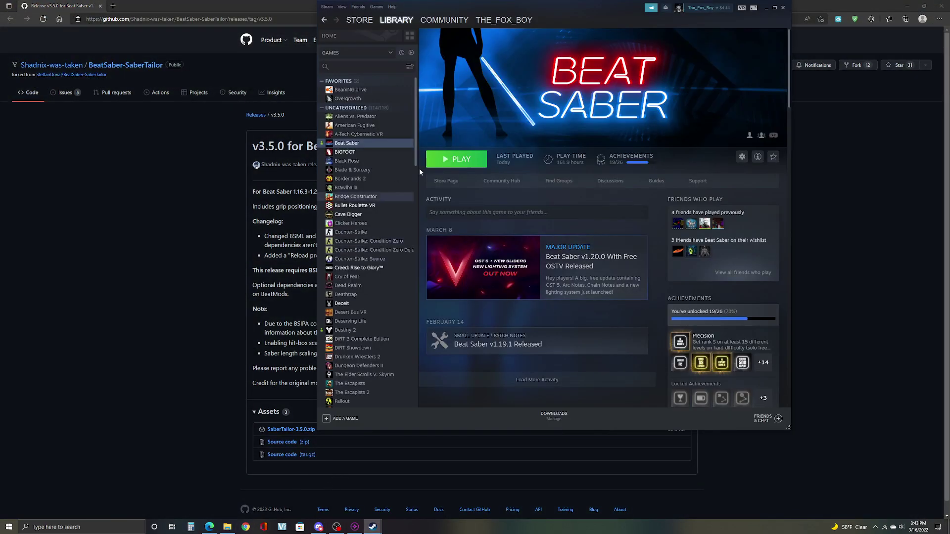
left_click(450, 163)
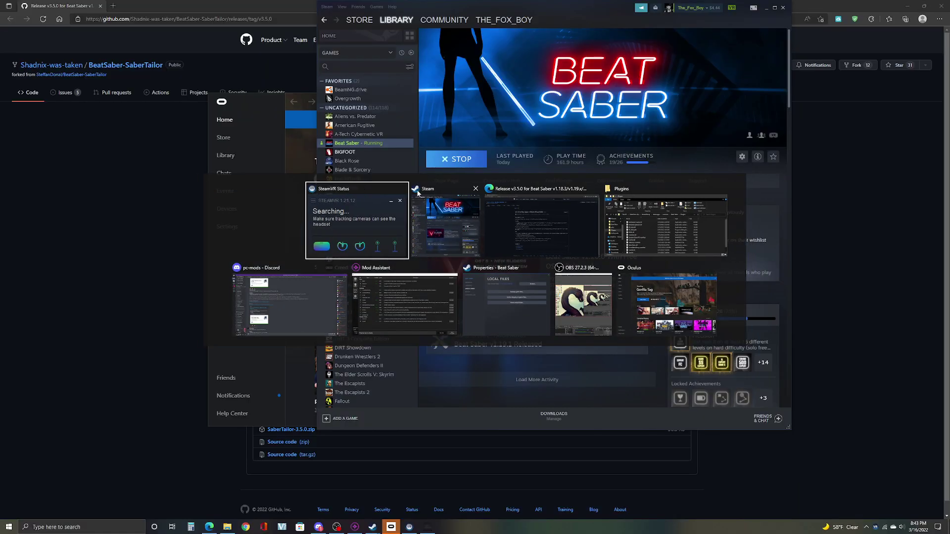
Step: End the VR session and close the Oculus app completely
left_click(359, 189)
left_click(418, 255)
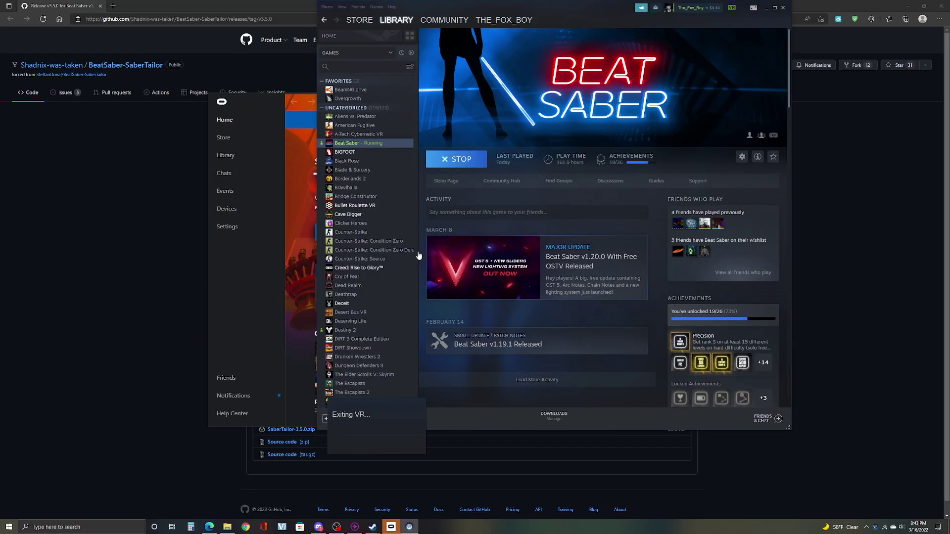
right_click(390, 527)
left_click(385, 517)
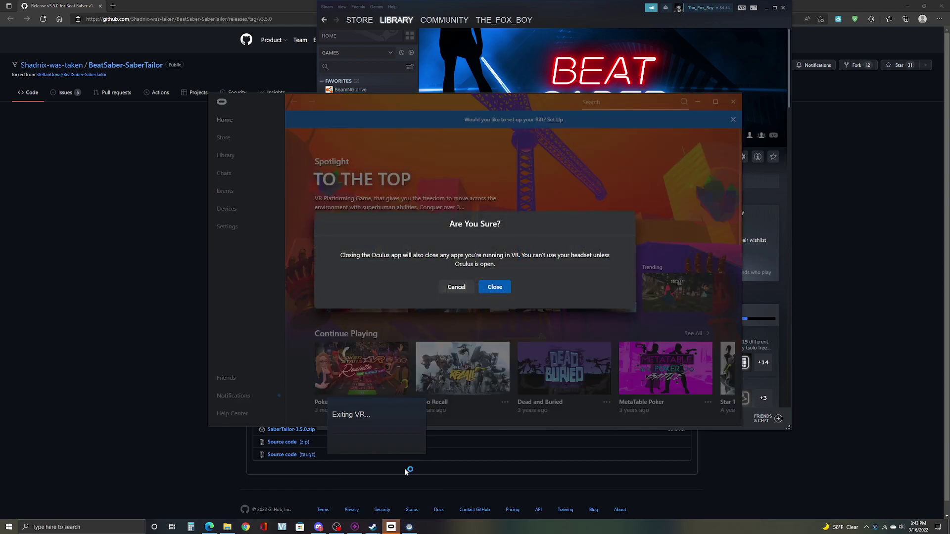
left_click(490, 285)
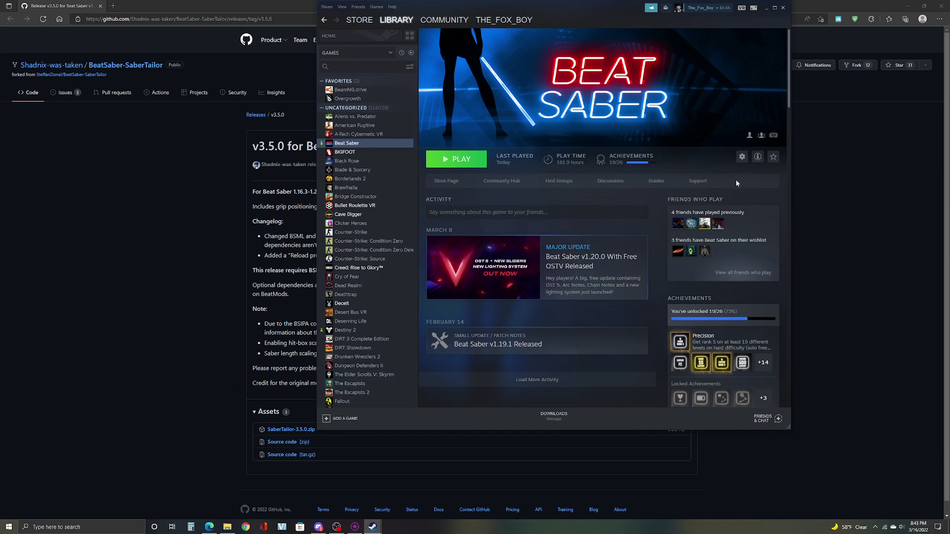
Step: Bring Mod Assistant and OBS Studio back to the front
mouse_move(373, 526)
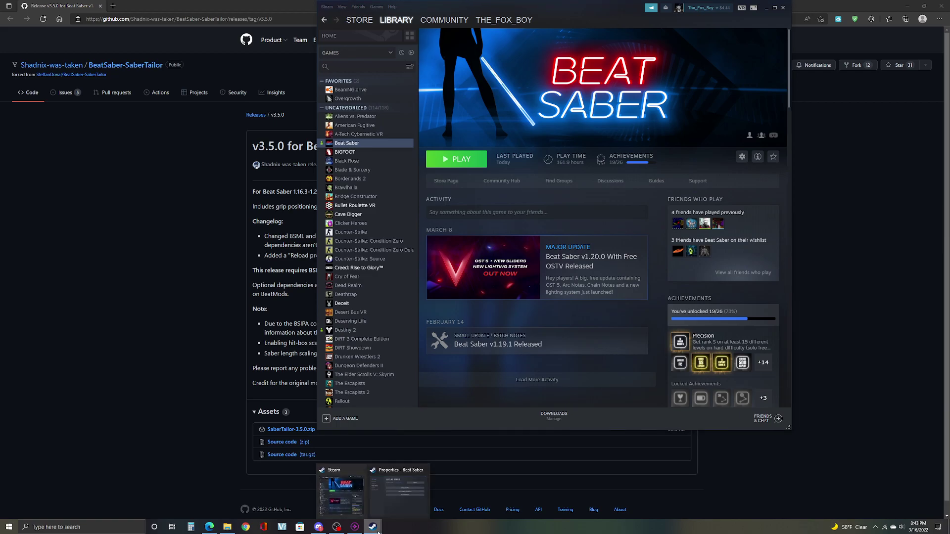
left_click(353, 527)
left_click(336, 527)
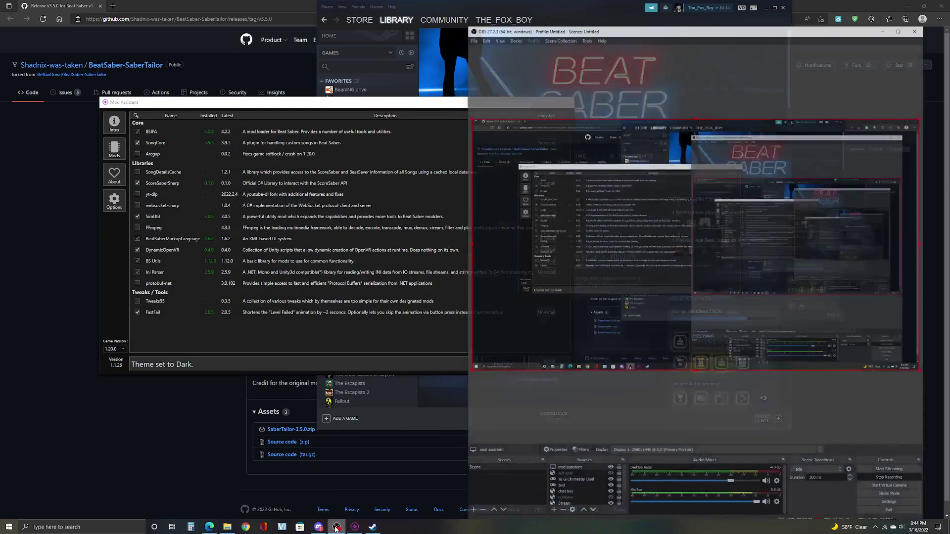